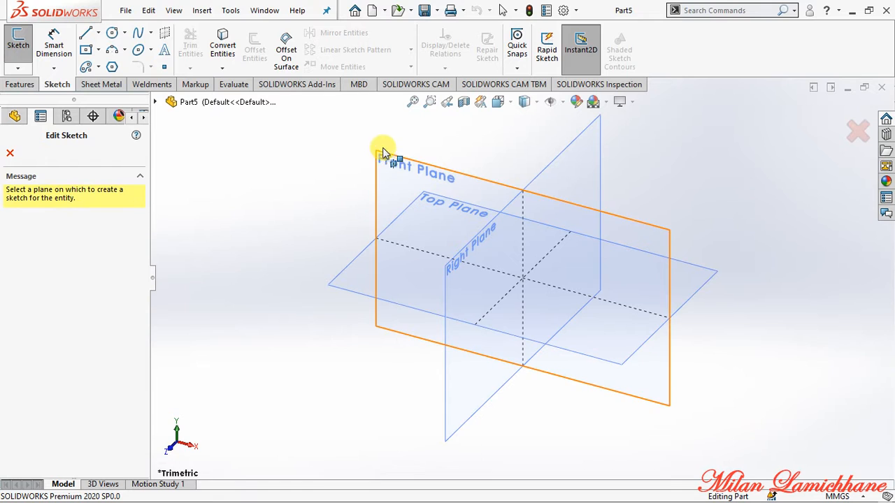
Sketch a center rectangle on the Front Plane, centred on the origin
left_click(379, 151)
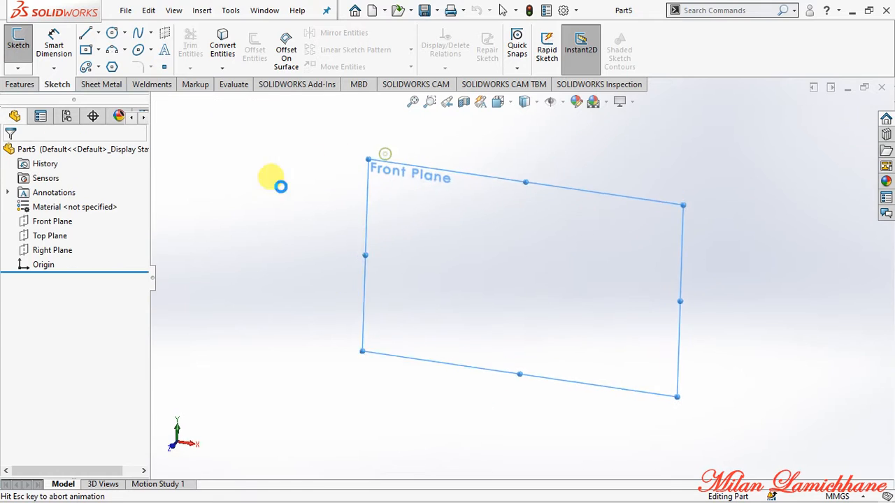
left_click(86, 49)
left_click(520, 279)
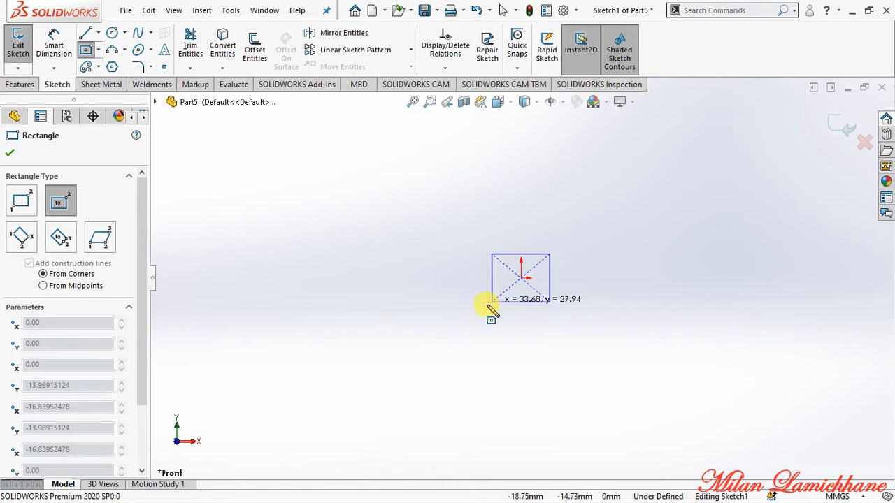
left_click(425, 334)
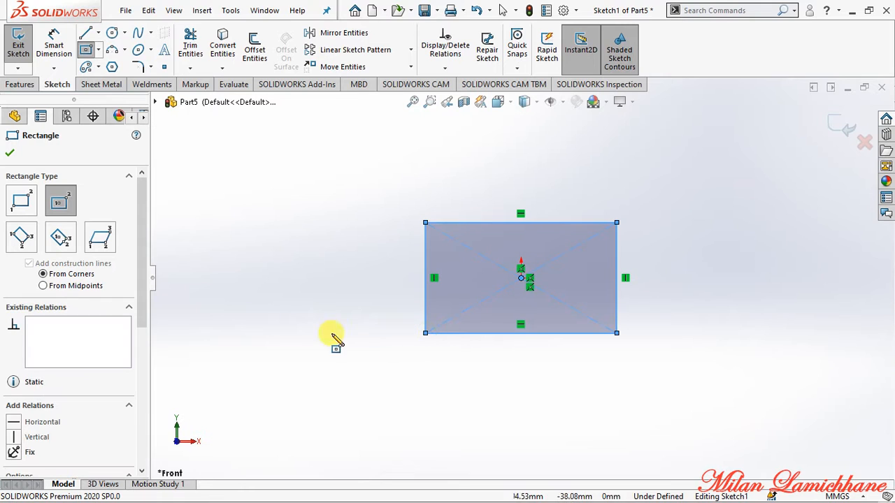
Draw a circle of about 8.9 mm radius centred on the origin inside the rectangle
left_click(112, 33)
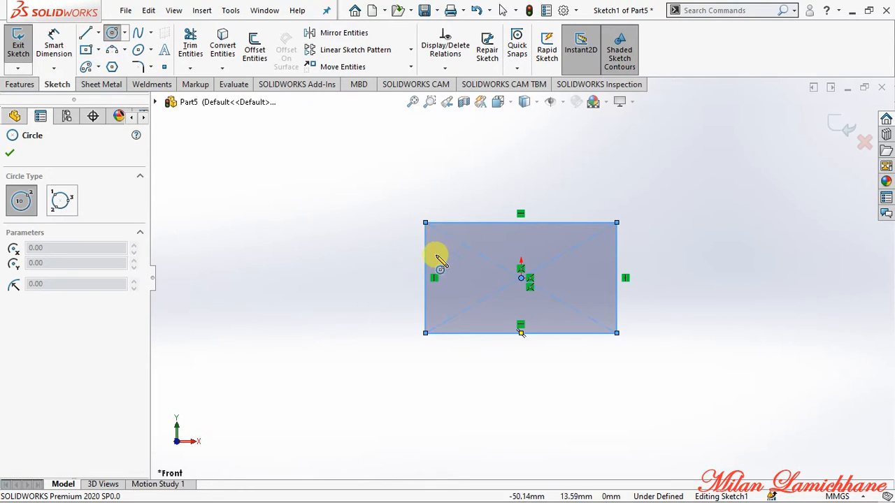
left_click(527, 283)
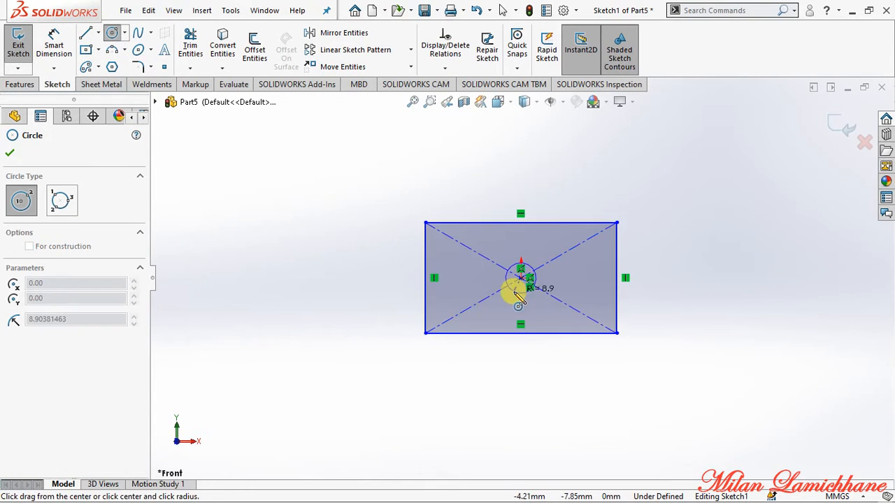
left_click(529, 293)
left_click(10, 152)
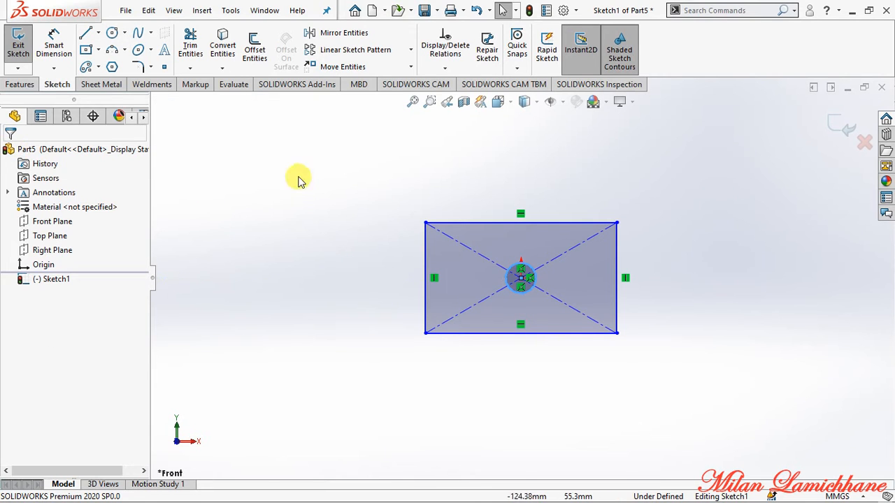
Extrude the rectangle with its circular hole to a blind depth of 25 mm
left_click(21, 85)
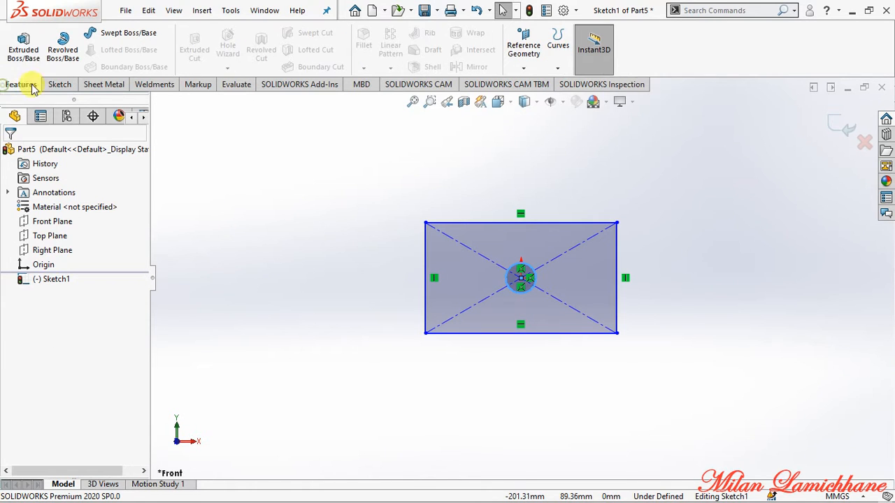
left_click(23, 44)
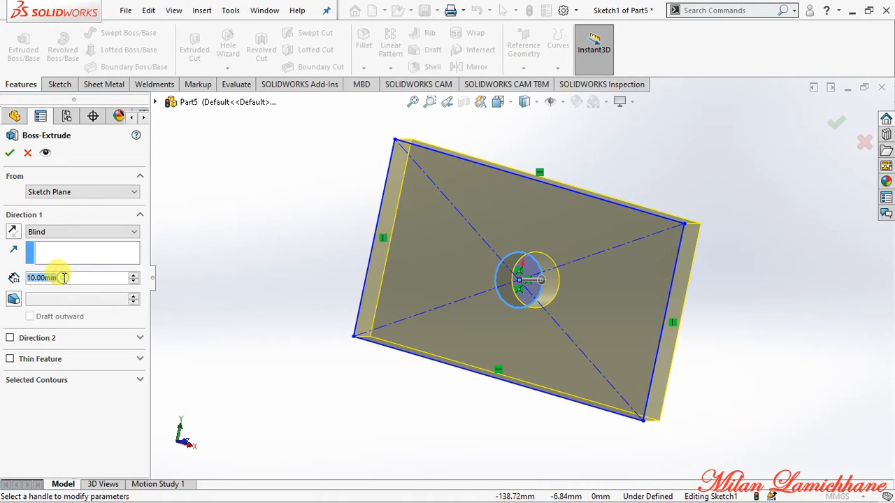
type("25")
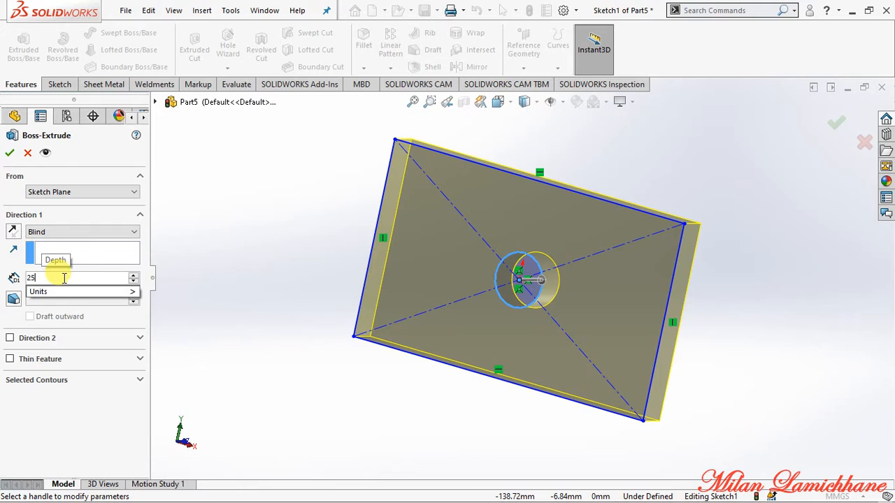
left_click(215, 262)
left_click(10, 153)
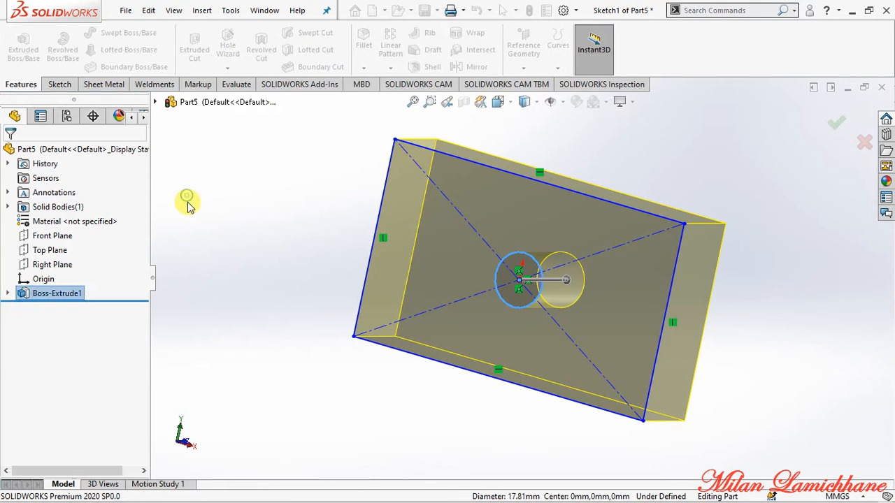
Sketch a separate circle of about 9.9 mm radius on the Front Plane, to the left of the block
mouse_move(205, 236)
middle_mouse_down()
mouse_move(241, 235)
mouse_move(392, 310)
mouse_move(296, 278)
mouse_move(204, 222)
mouse_move(160, 180)
middle_mouse_up()
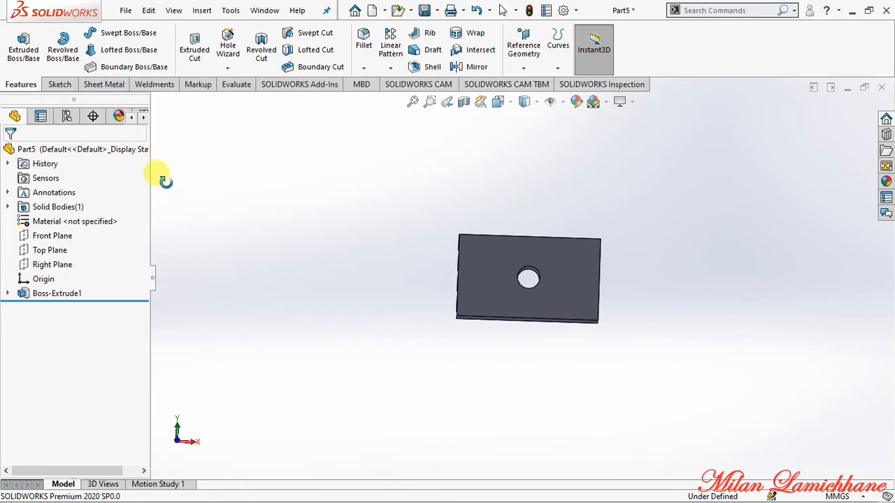
left_click(59, 84)
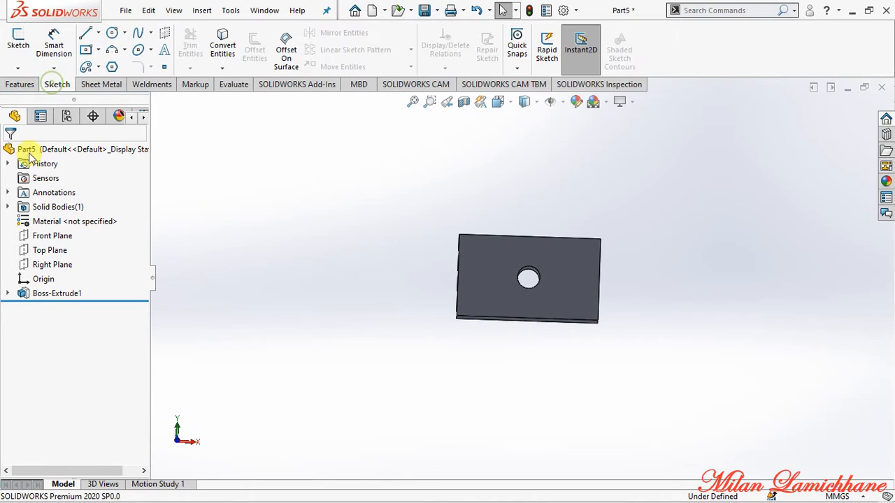
left_click(56, 235)
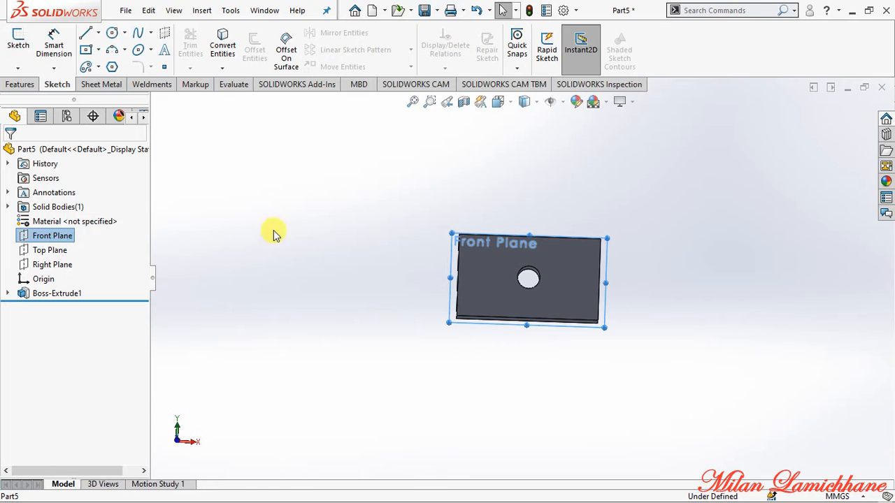
left_click(229, 236)
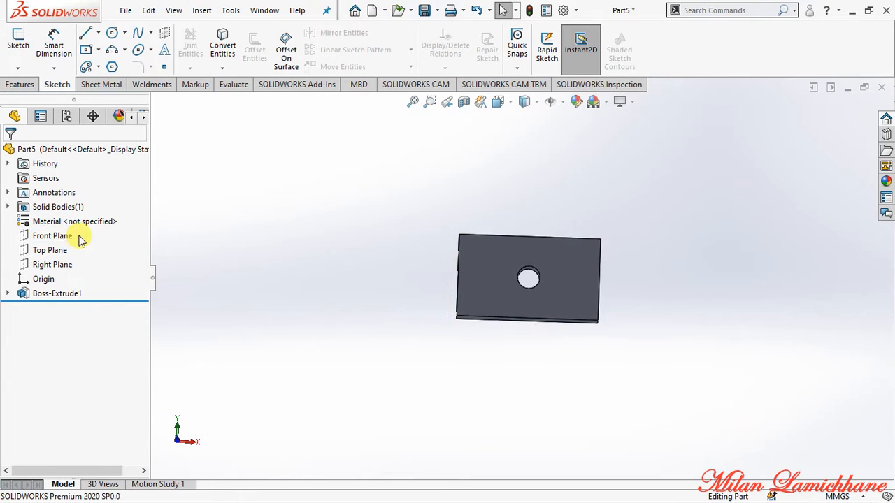
left_click(62, 239)
left_click(18, 43)
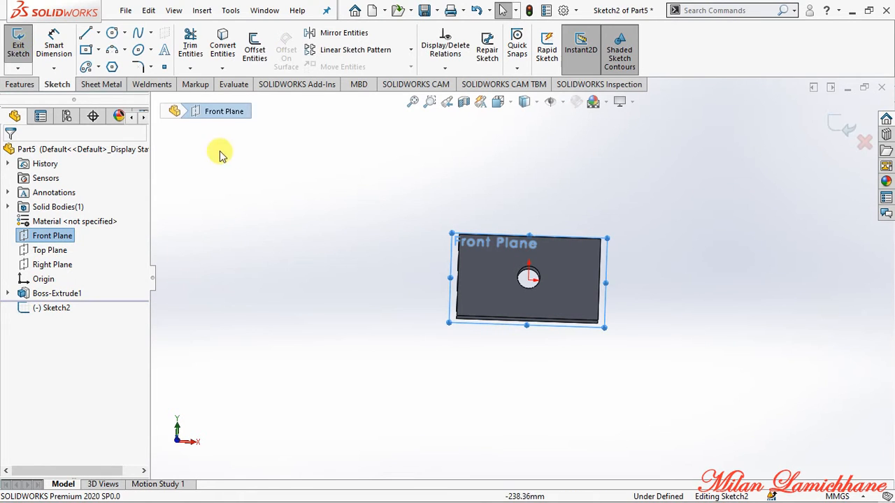
left_click(112, 34)
left_click(349, 237)
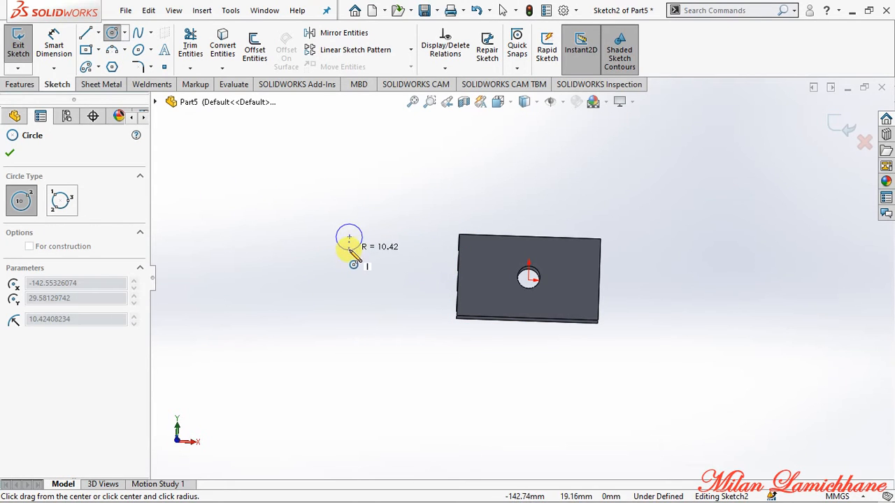
left_click(348, 249)
Extrude the separate circle into a rod with a blind depth of 200 mm
left_click(20, 84)
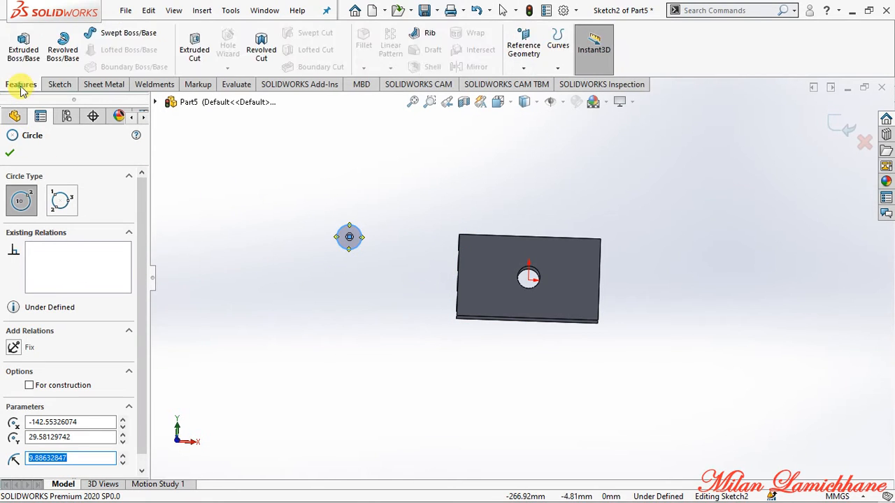
left_click(23, 45)
middle_click_drag(268, 183, 197, 216)
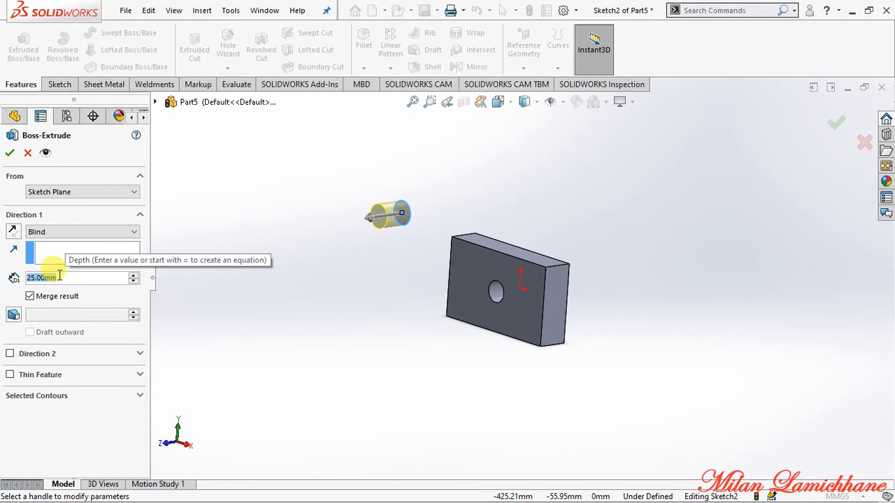
type("200")
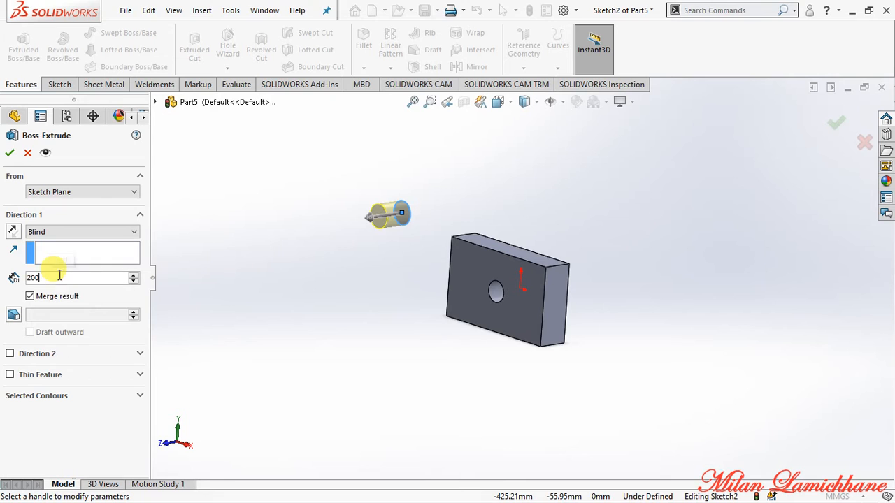
key("Return")
left_click(10, 152)
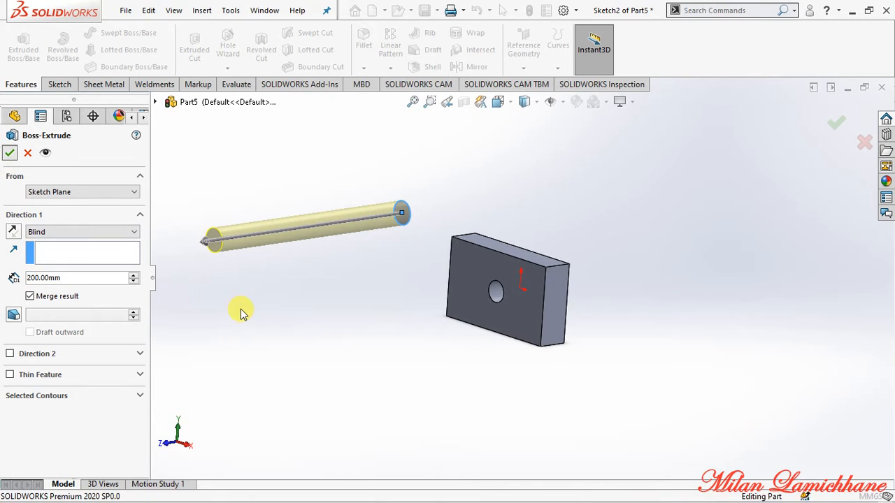
Start a Thread feature and select the front circular edge of the block's hole as its location
middle_click_drag(254, 304, 319, 319)
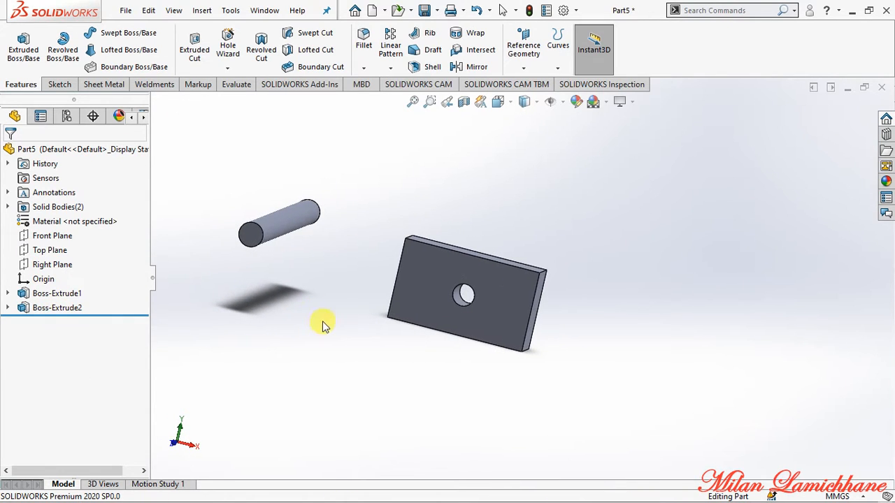
left_click(227, 68)
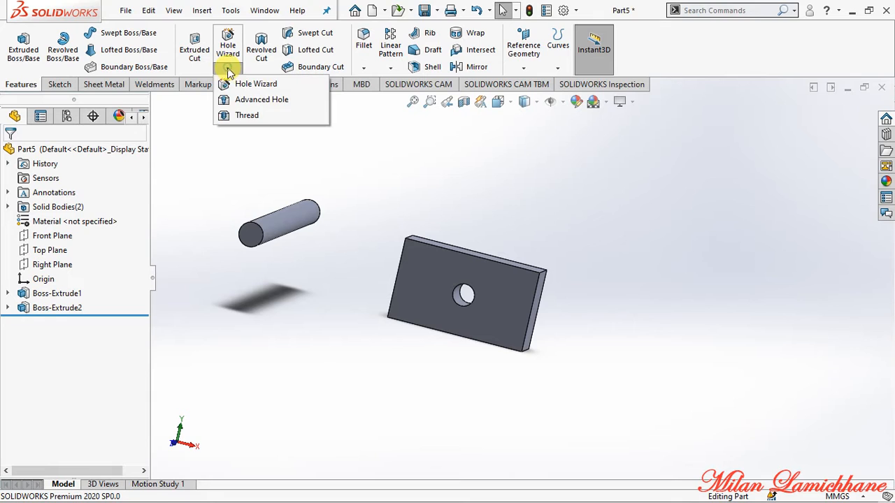
left_click(241, 114)
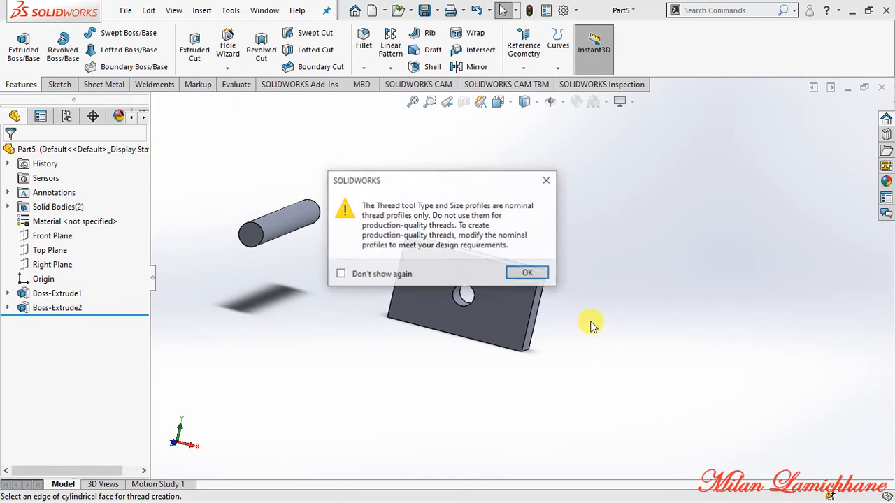
left_click(520, 272)
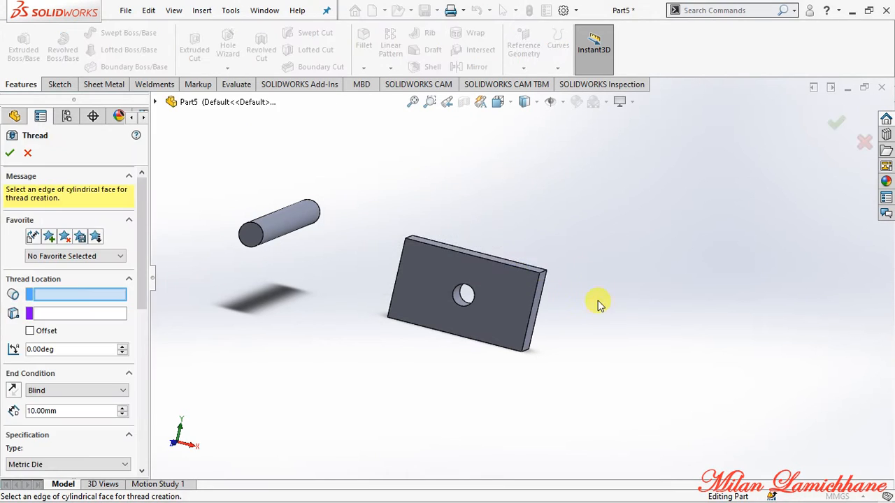
middle_click_drag(595, 304, 582, 289)
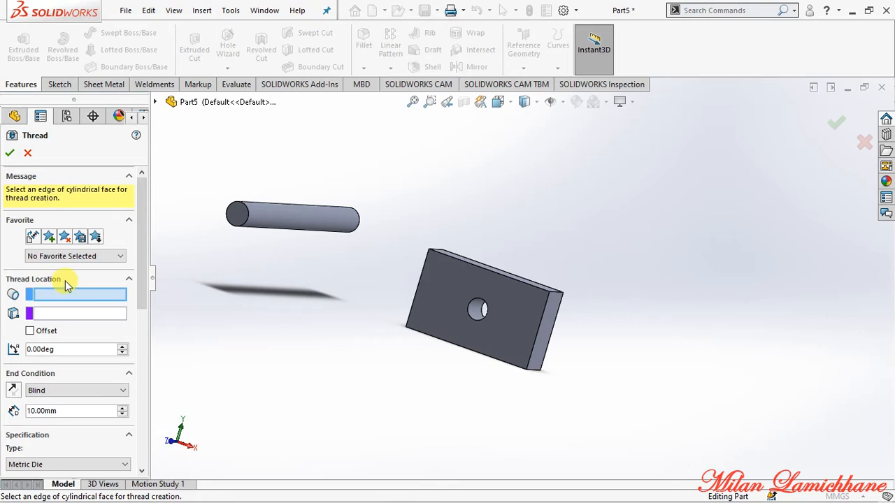
left_click(470, 314)
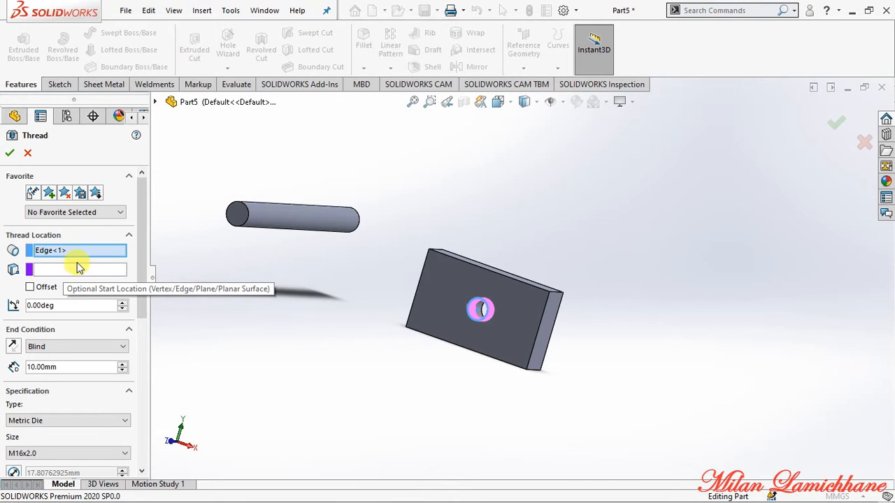
Try a 30 mm depth for the hole's thread and return it to a Blind depth of 10 mm
left_click_drag(147, 261, 136, 314)
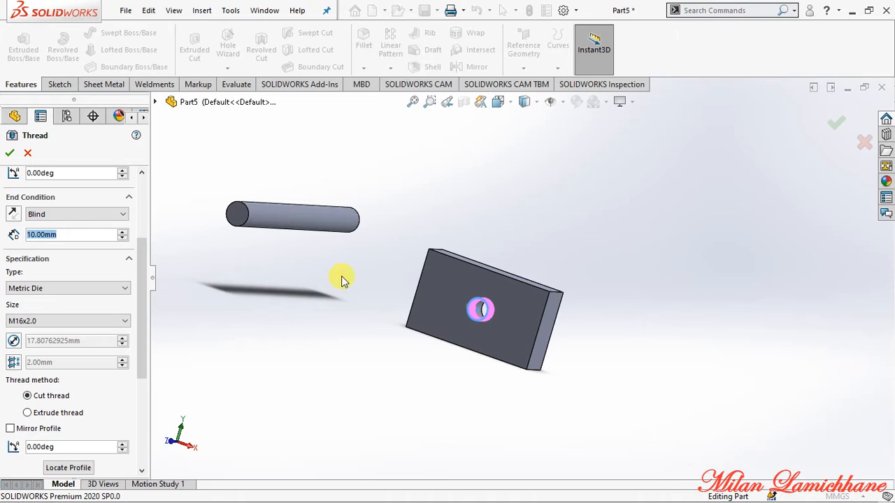
left_click(122, 238)
left_click(121, 237)
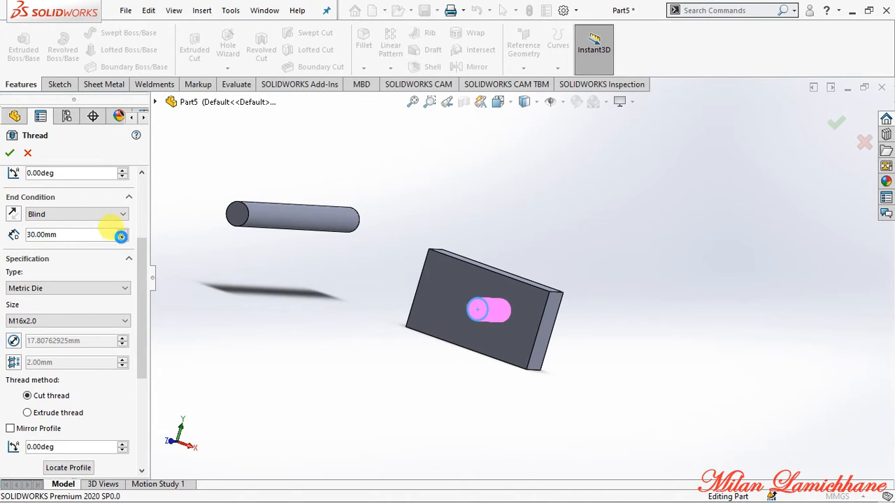
left_click(122, 238)
left_click(123, 239)
left_click(77, 214)
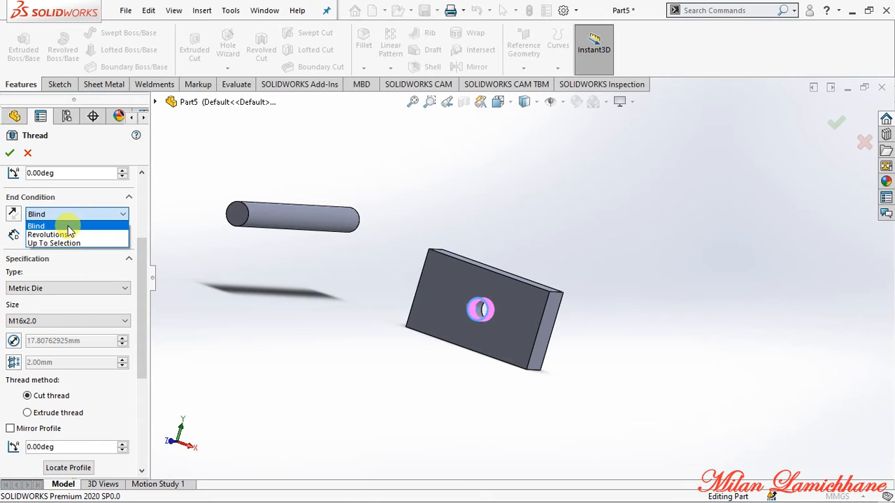
left_click(70, 226)
left_click(66, 214)
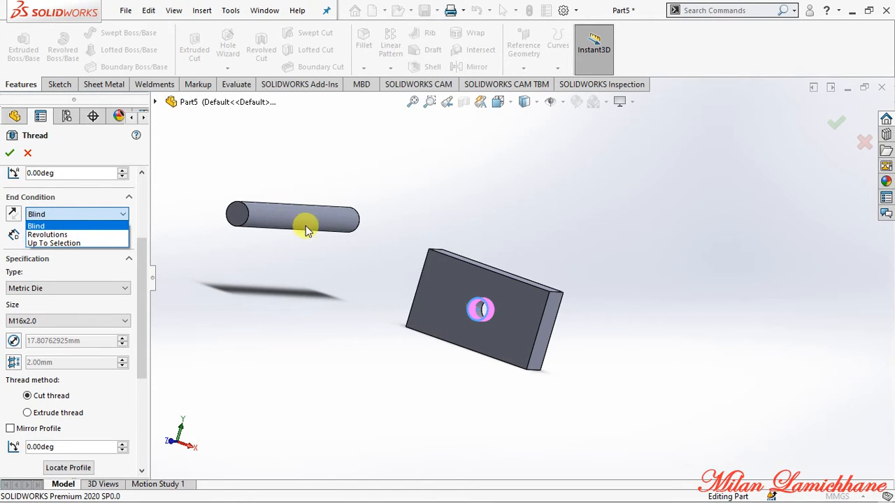
left_click(60, 226)
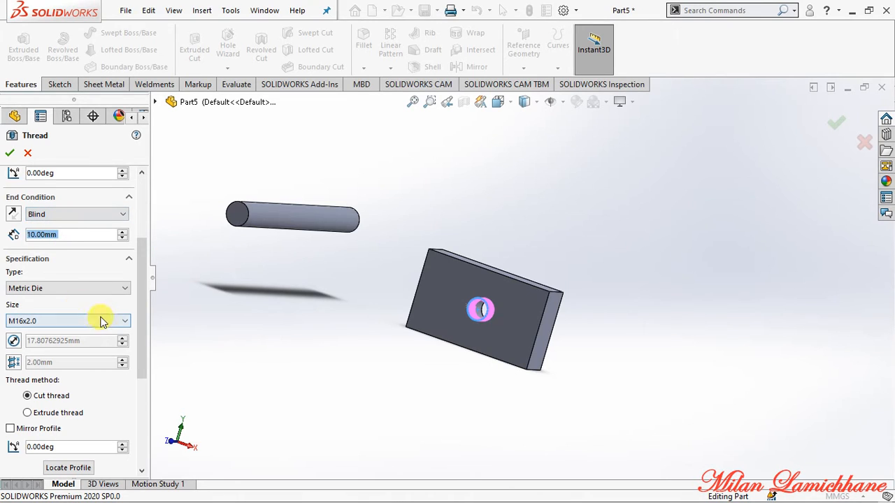
Set the hole thread's specification to type Metric Tap and size M10x1.25
left_click(75, 288)
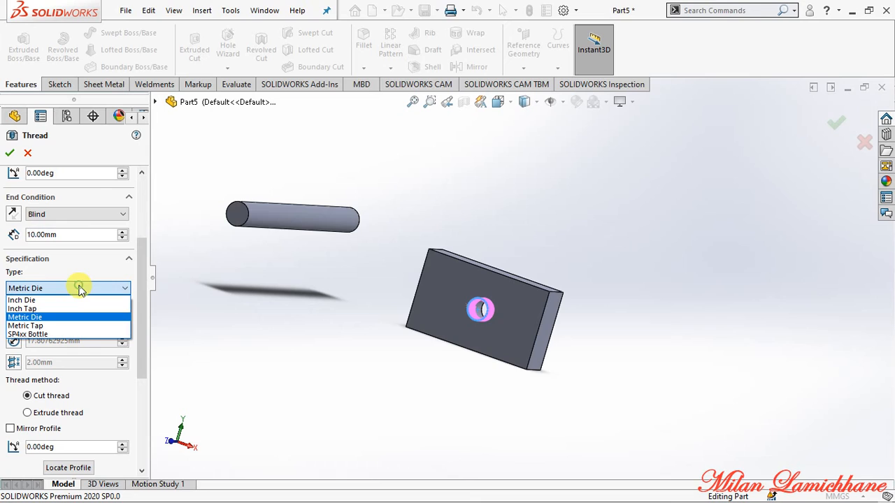
left_click(47, 326)
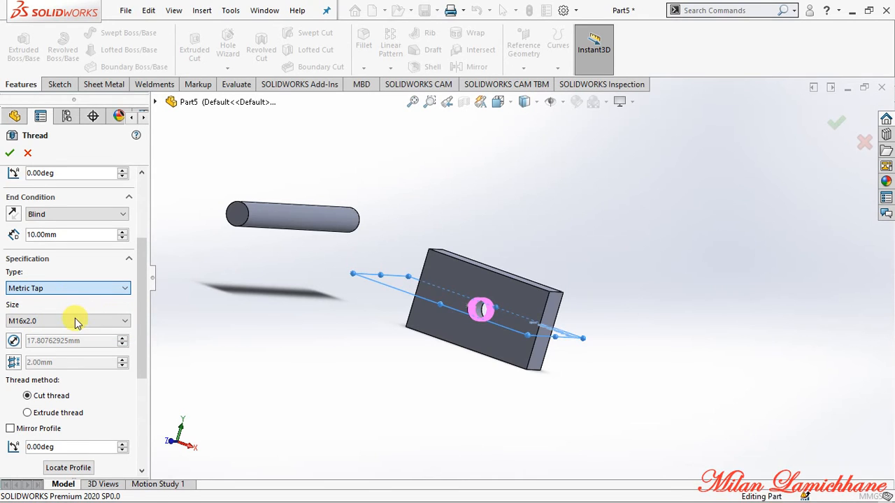
left_click(72, 321)
scroll(31, 112, "up", 5)
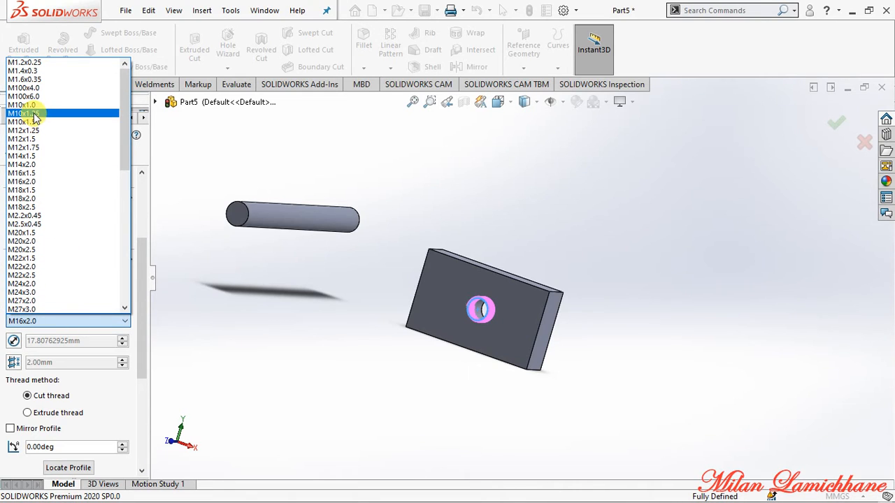
left_click(32, 113)
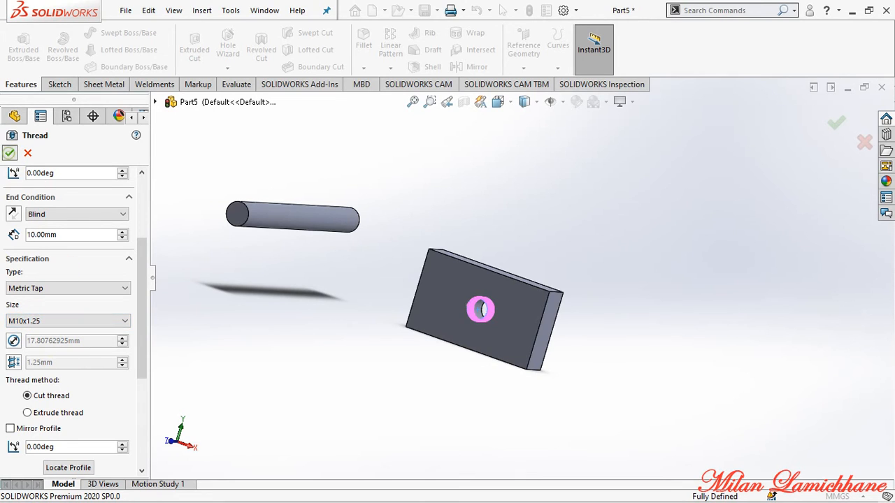
Create the cut thread in the block's hole and examine it up close inside the hole
left_click(9, 154)
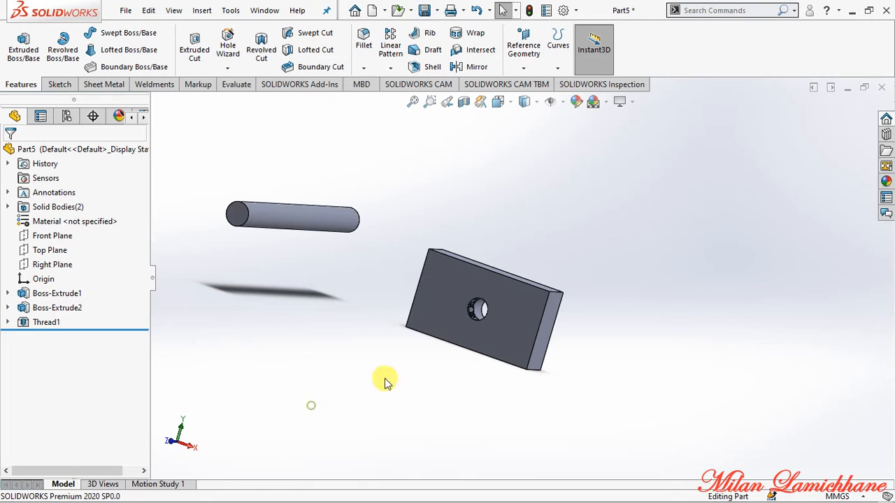
scroll(453, 364, "down", 5)
scroll(510, 264, "down", 5)
middle_click_drag(473, 326, 477, 279)
scroll(475, 279, "up", 8)
middle_click_drag(383, 256, 347, 204)
middle_click_drag(389, 244, 371, 200)
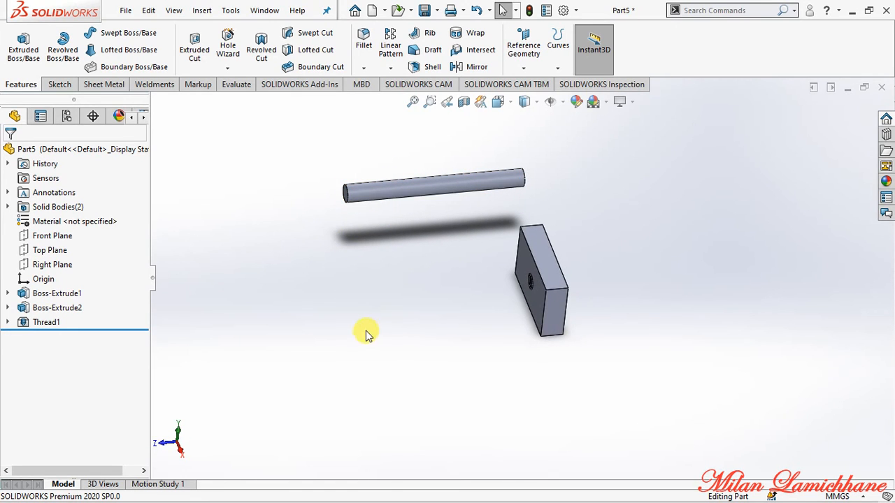
Start another Thread feature and select the circular edge at the rod's front end, away from the block, as its location
left_click(62, 86)
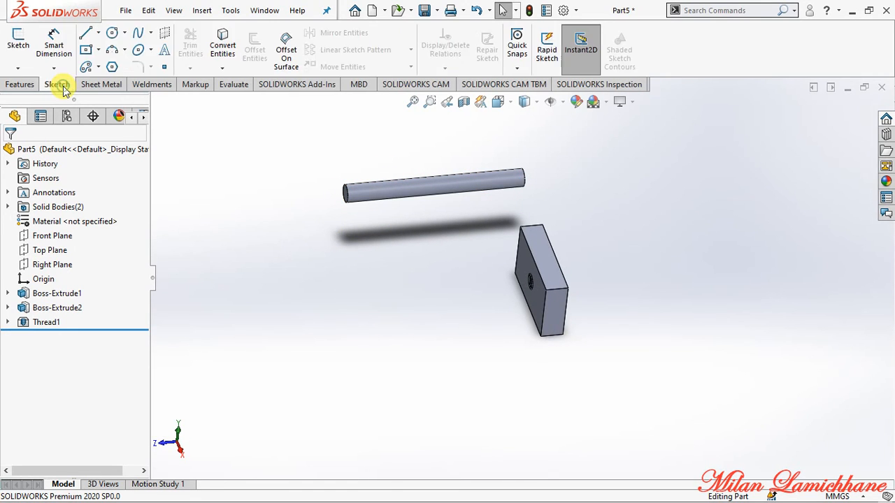
left_click(20, 85)
left_click(226, 67)
left_click(230, 114)
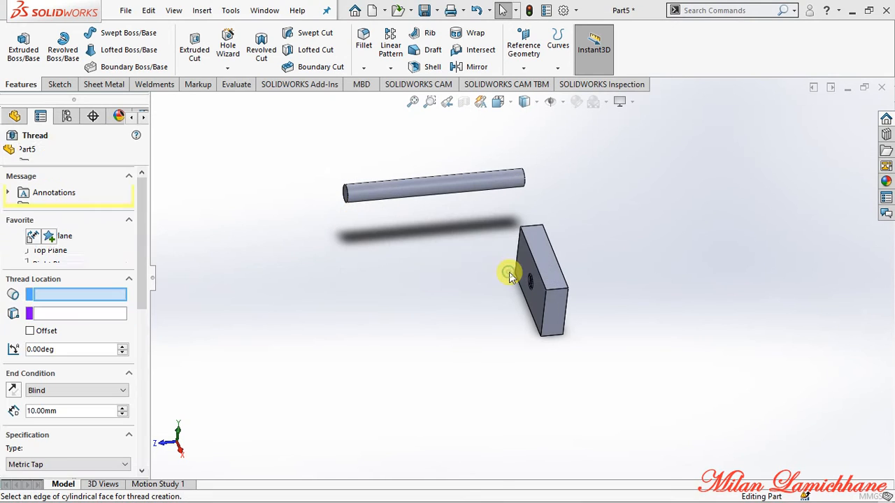
left_click(527, 273)
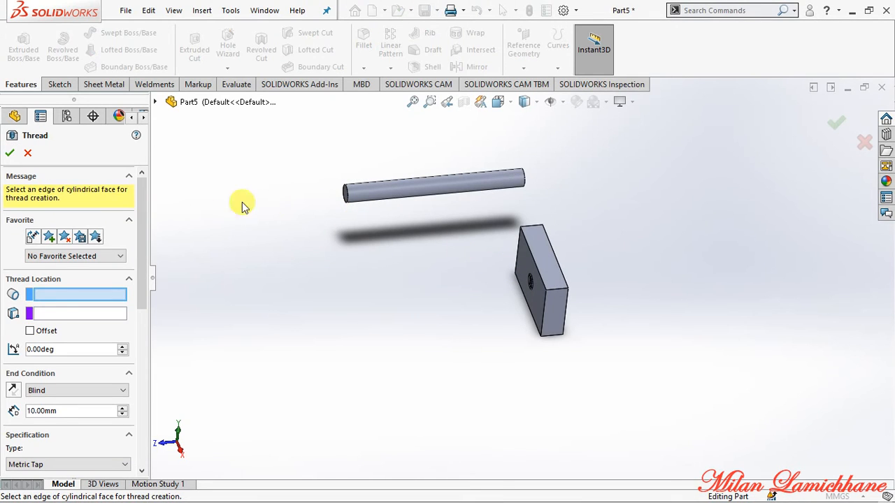
left_click(366, 196)
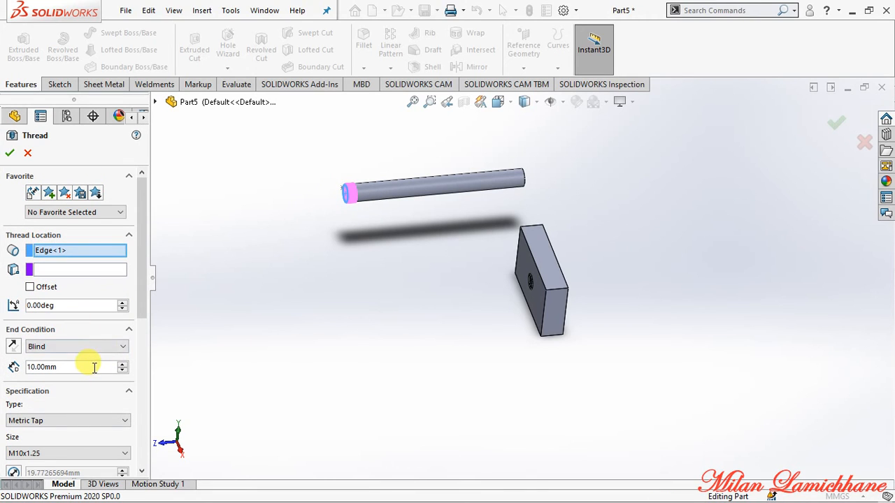
Set the rod thread's Blind depth to 100 mm
type("100")
key("Return")
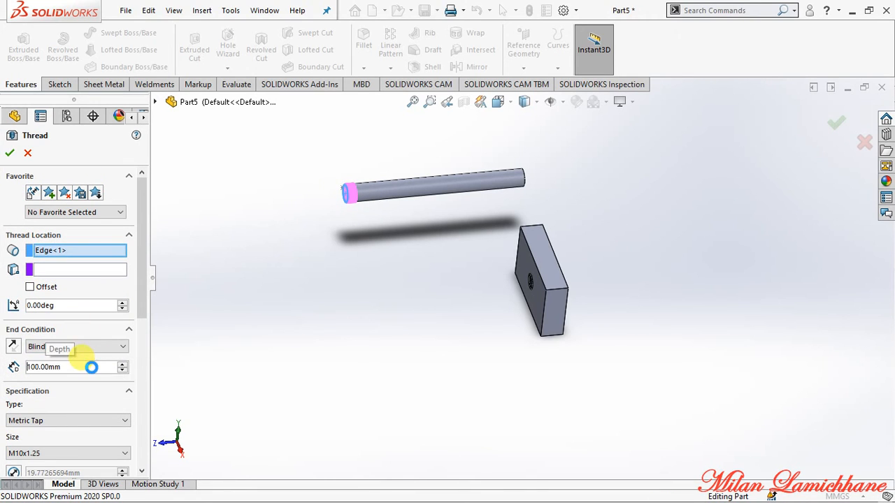
scroll(133, 402, "down", 3)
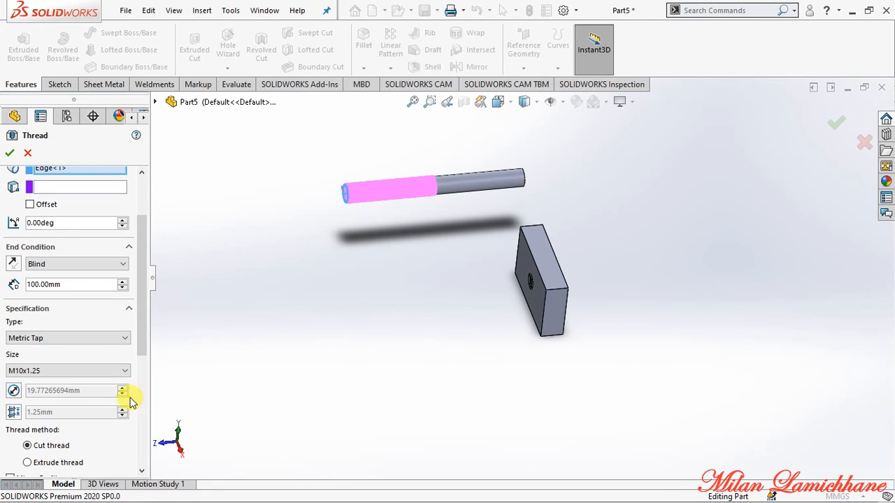
scroll(143, 389, "down", 3)
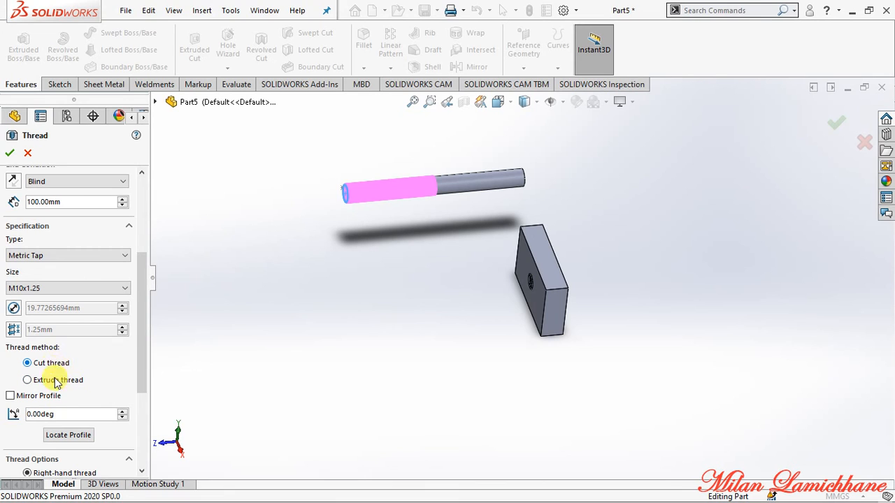
Try to create the rod's thread with the Cut thread method, and create it with the Extrude thread method instead
left_click(11, 153)
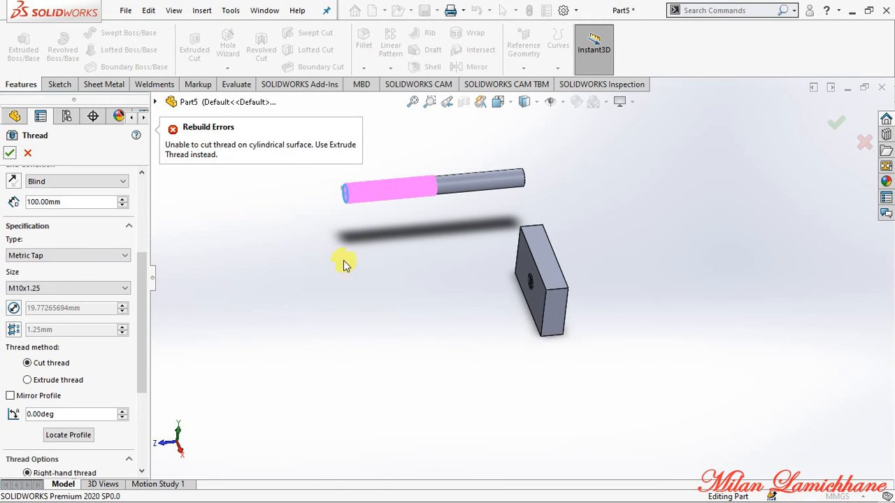
middle_click_drag(524, 335, 535, 289)
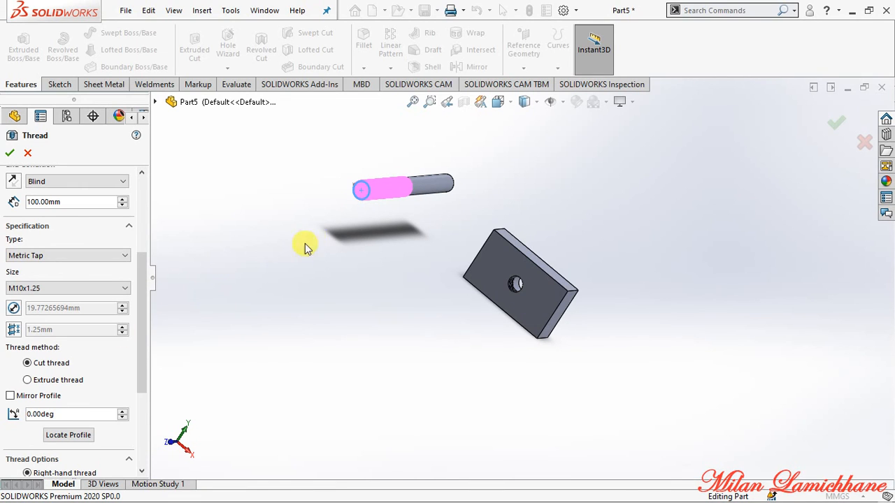
left_click(44, 379)
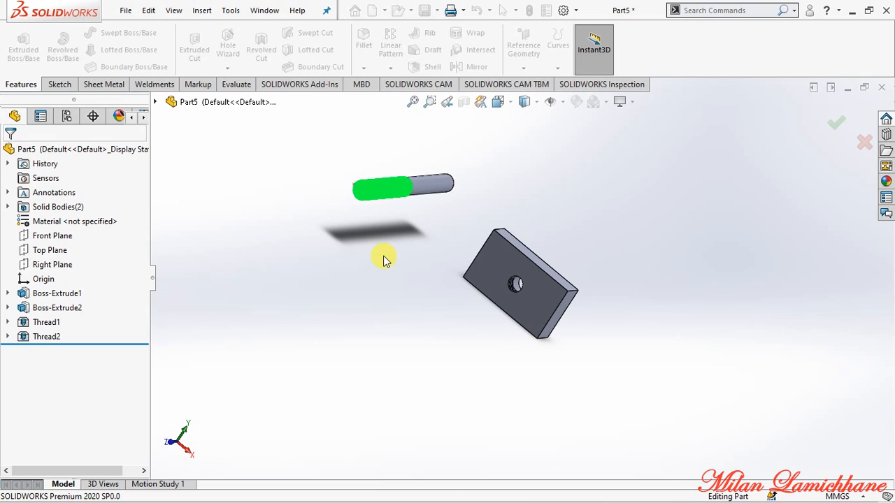
Examine the threads on the rod and in the block's hole from several angles
scroll(390, 198, "down", 3)
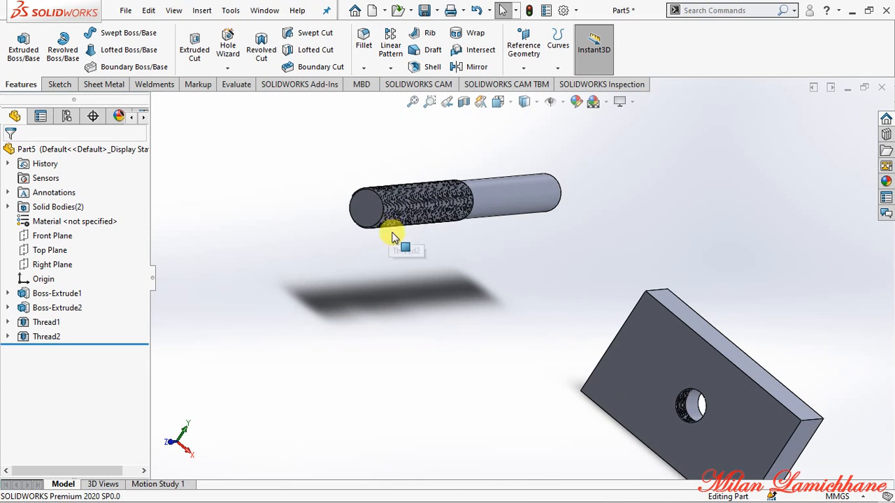
middle_click_drag(397, 275, 377, 255)
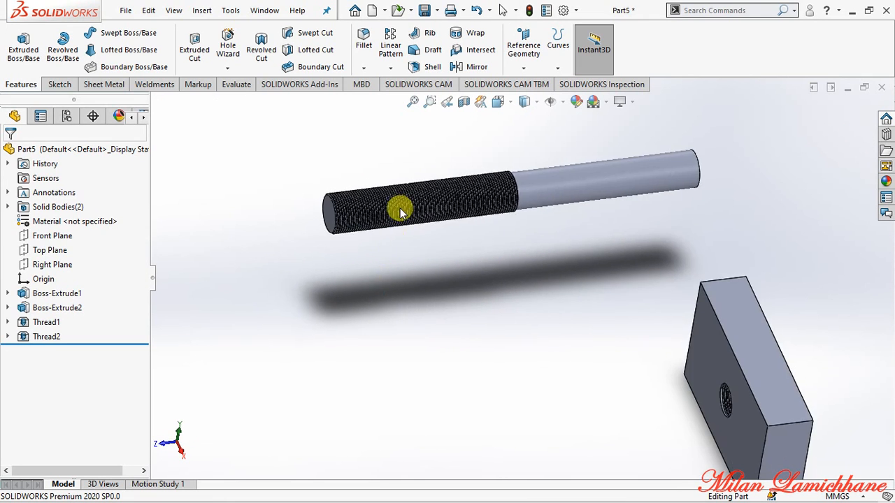
scroll(395, 210, "down", 2)
scroll(376, 224, "up", 5)
middle_click_drag(482, 306, 550, 341)
middle_click_drag(605, 305, 492, 287)
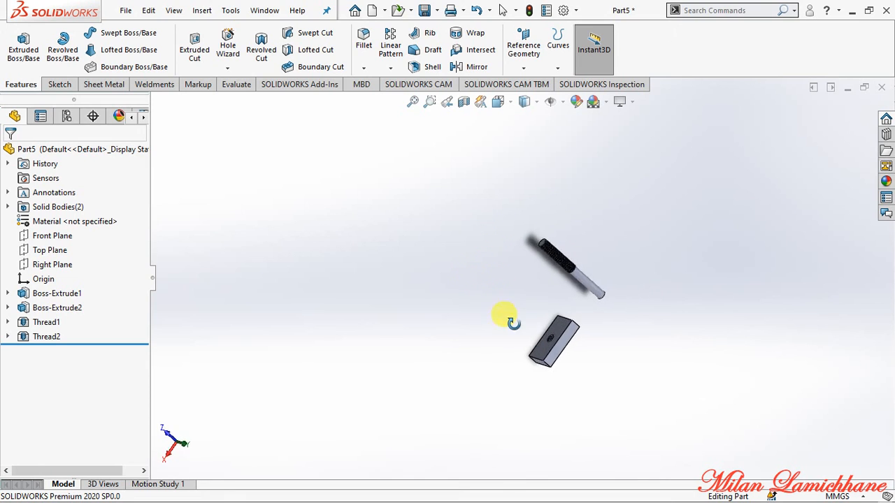
middle_click_drag(513, 322, 418, 367)
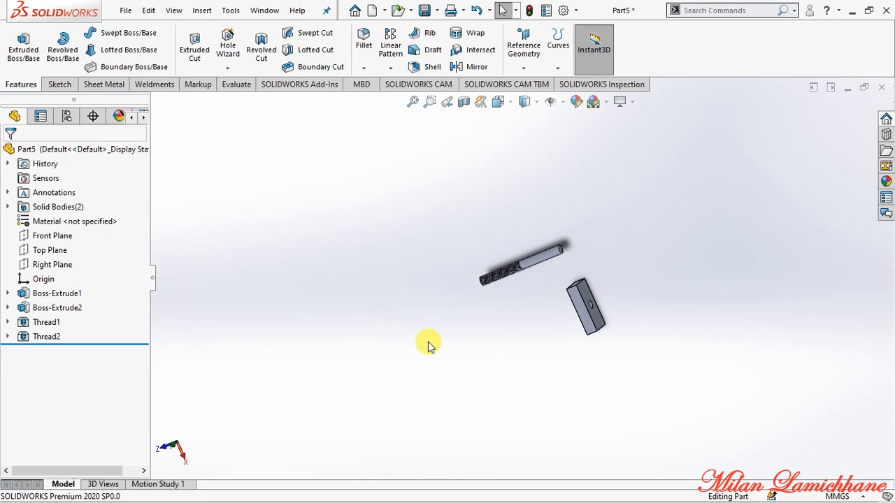